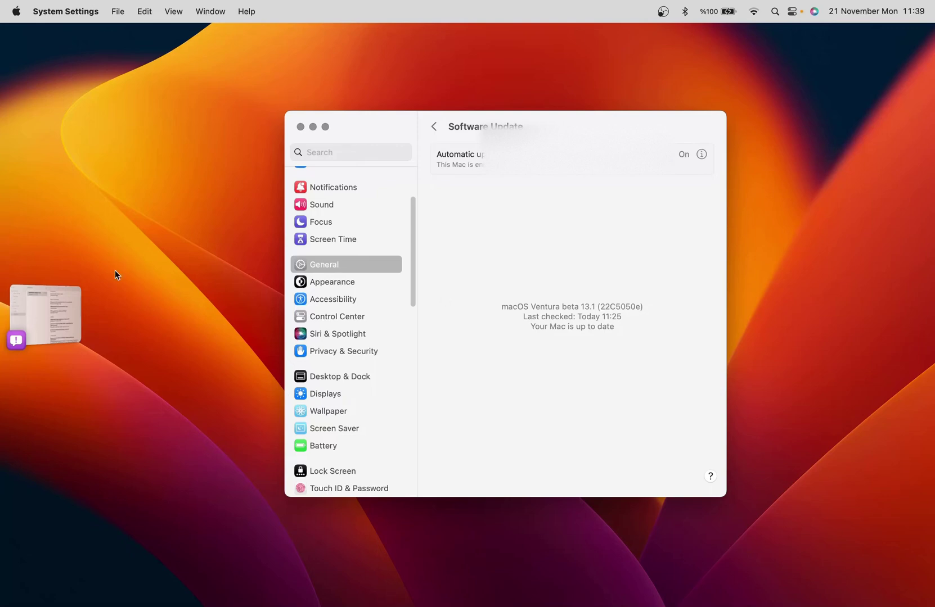
Bring the Feedback Assistant window forward from Stage Manager
left_click(69, 307)
Open the submitted 'Resident Evil Village Crash' report, read its EXC_BAD_ACCESS crash log, then switch to Finder
left_click(334, 267)
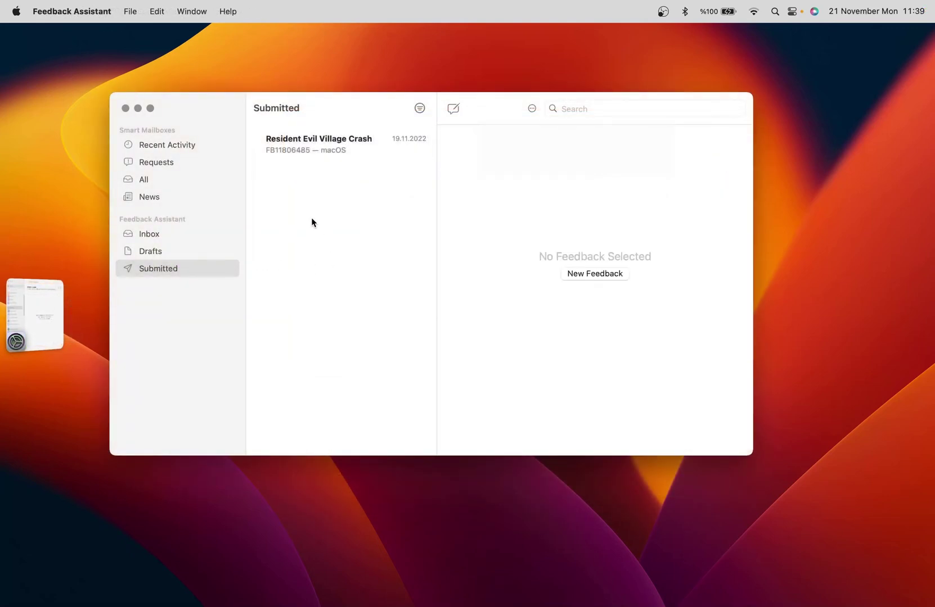
left_click(166, 268)
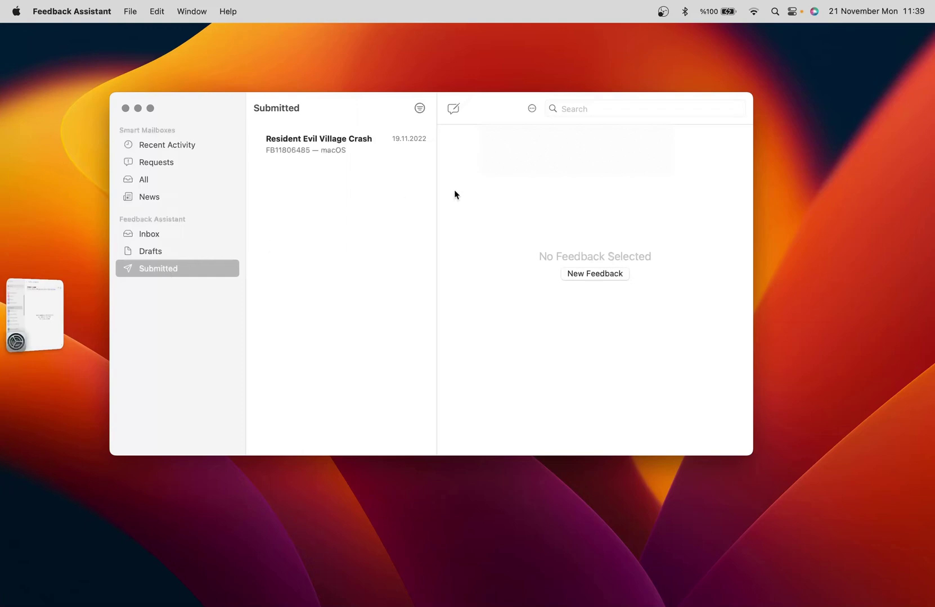
left_click(322, 144)
scroll(562, 242, "down", 5)
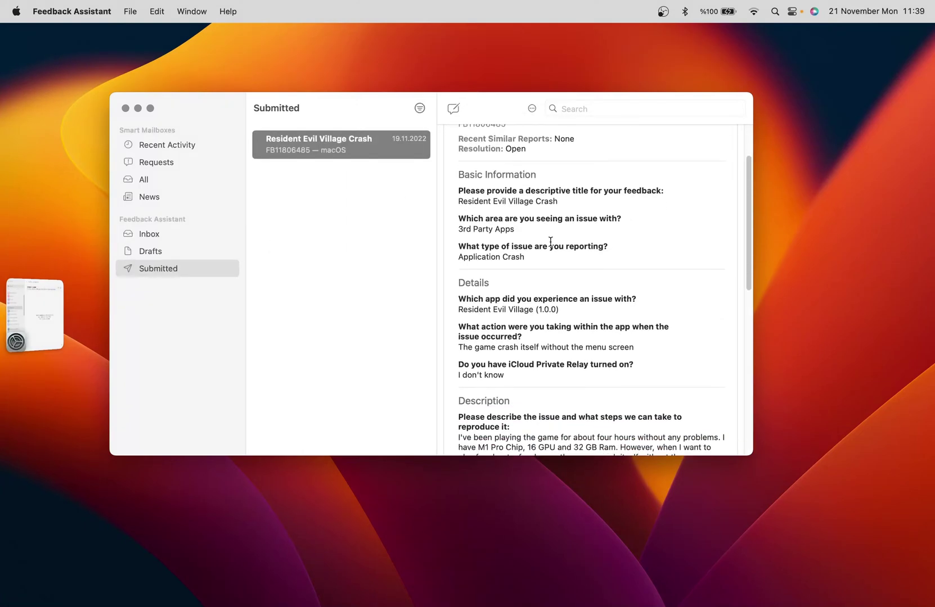
scroll(593, 245, "down", 6)
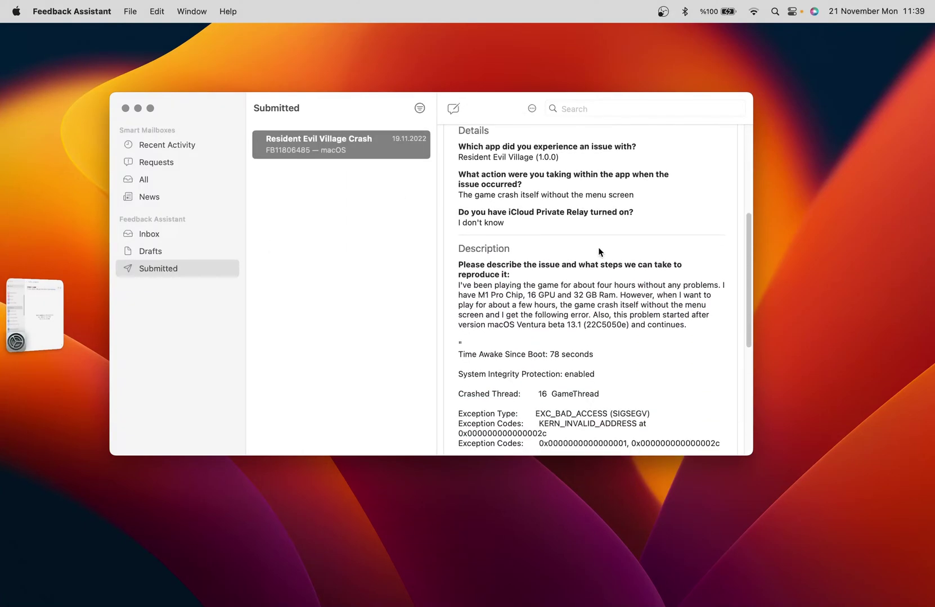
scroll(598, 247, "down", 2)
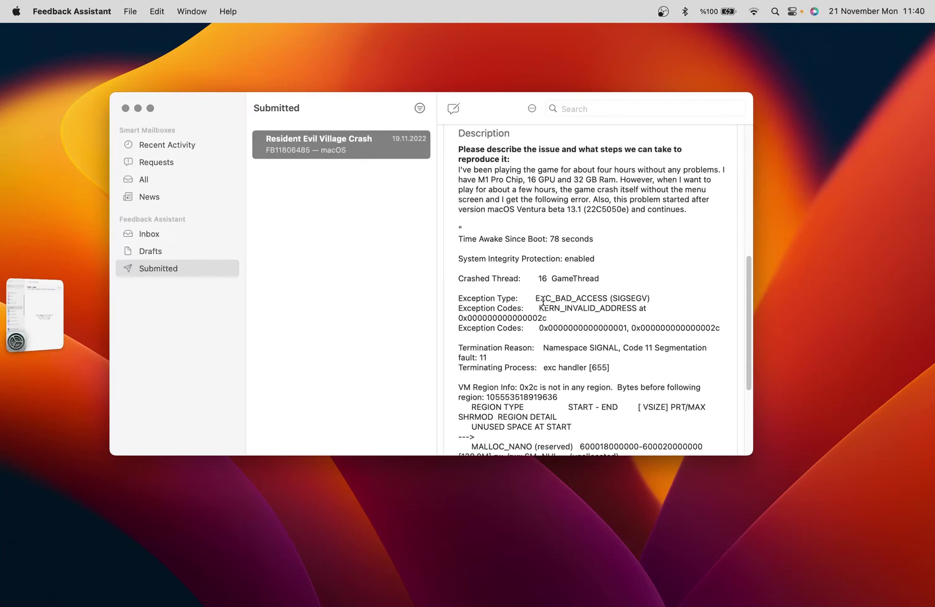
scroll(569, 307, "down", 1)
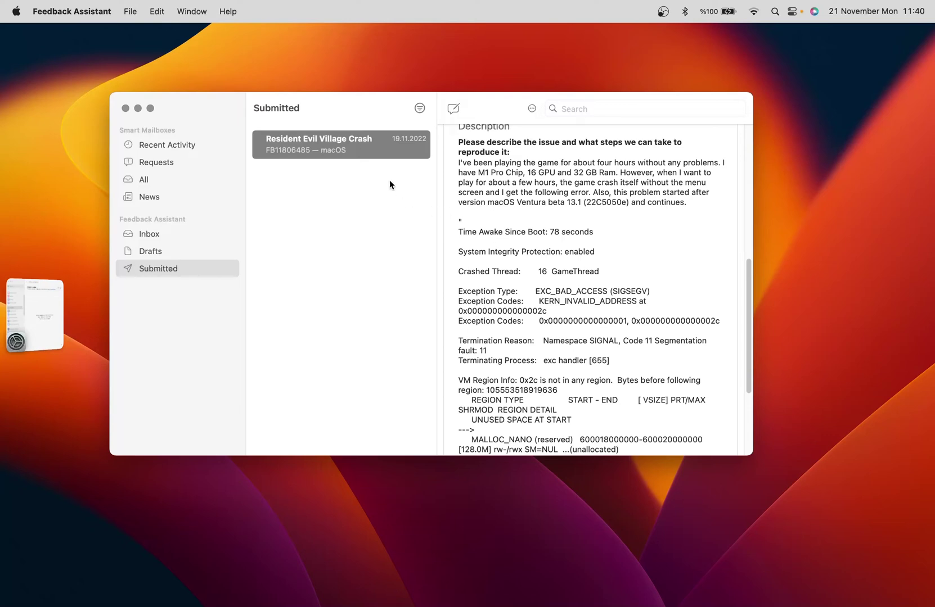
left_click(205, 56)
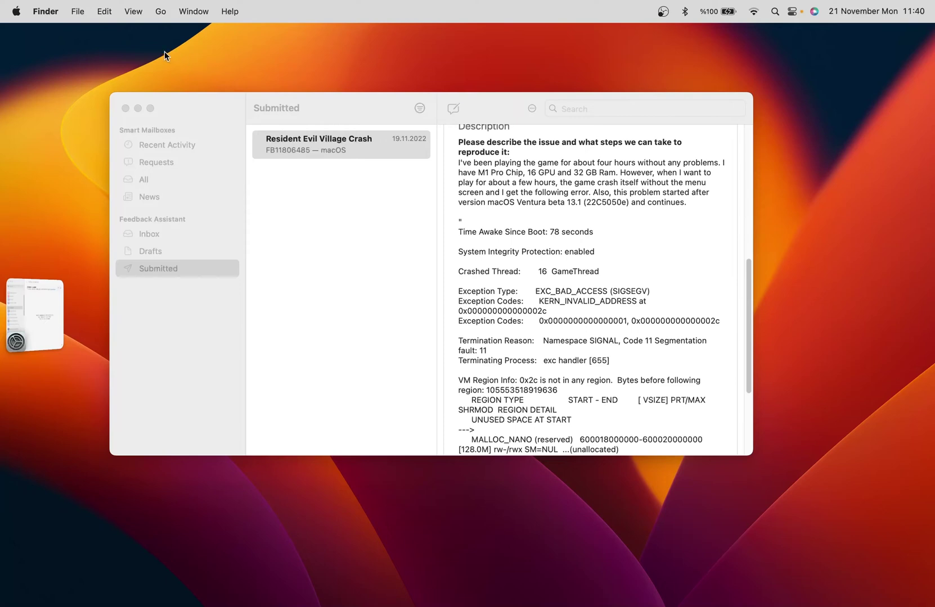
Open Go to Folder with the path ~/Library/Containers/jp.co.capcom.VillageUS/ entered
left_click(160, 11)
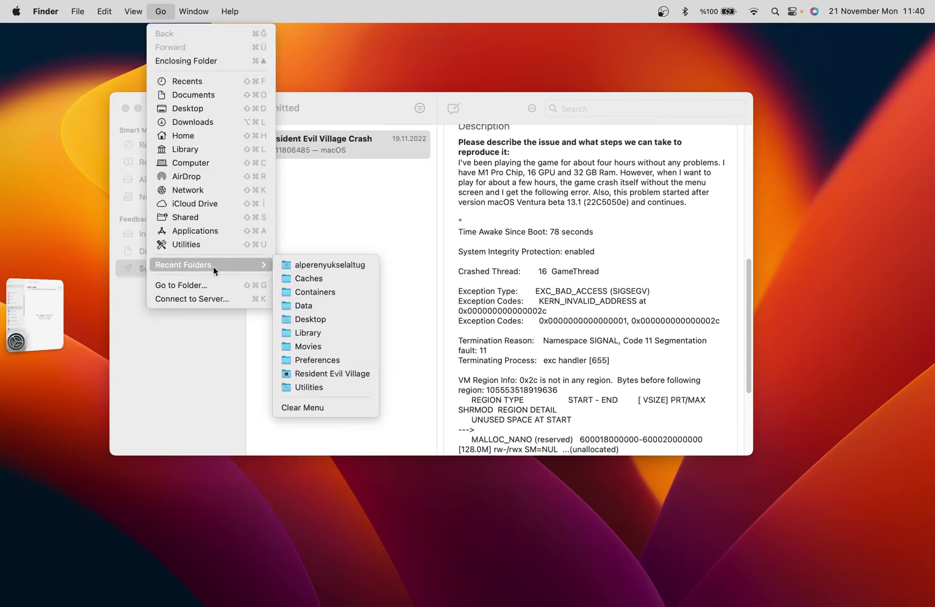
left_click(209, 287)
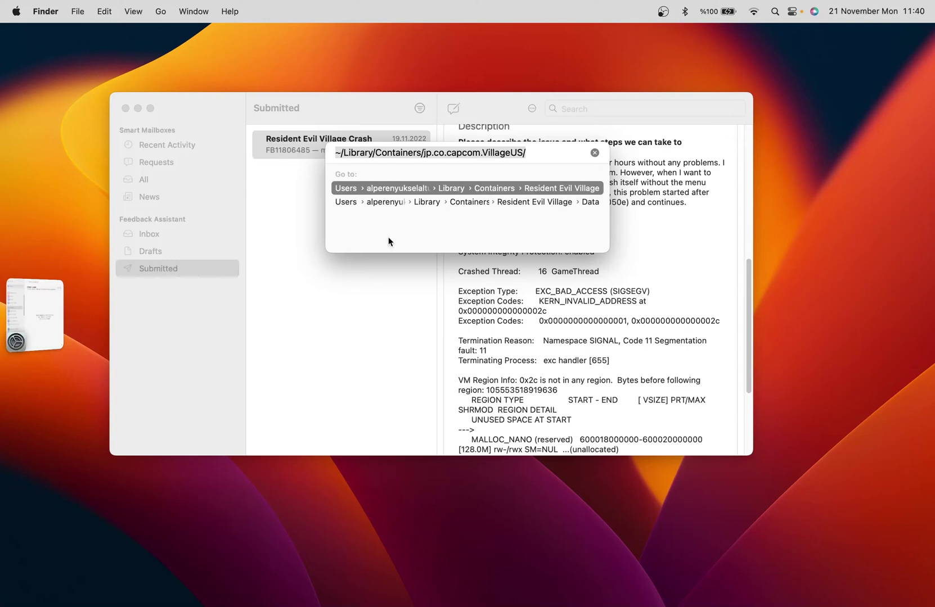
left_click(534, 151)
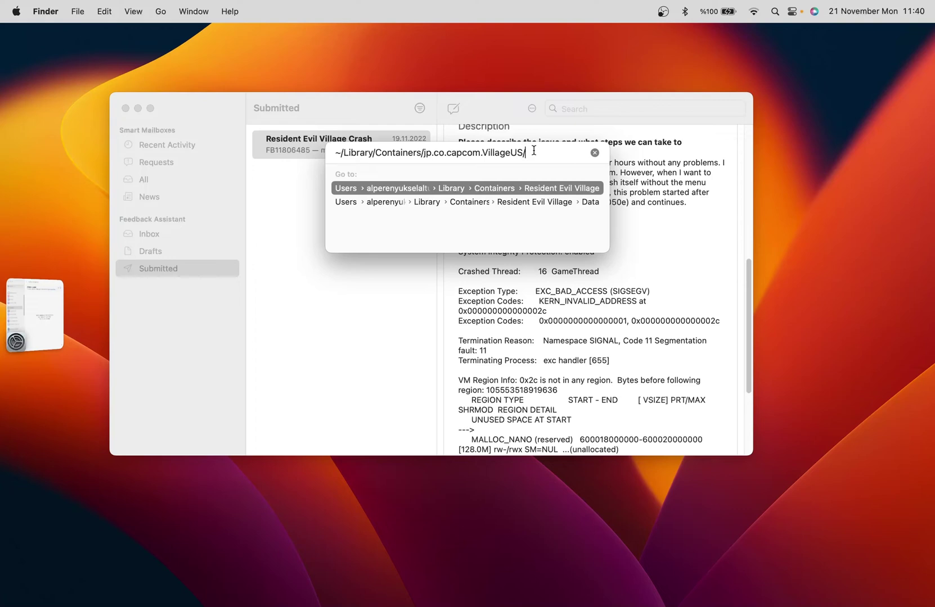
Go to the game's container and open Data > Library > Preferences
key("Return")
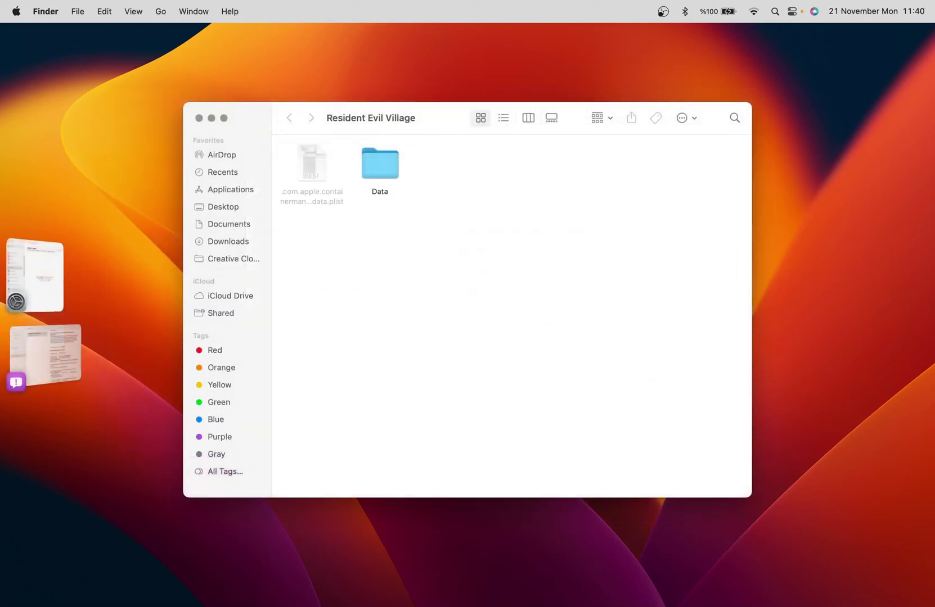
double_click(386, 160)
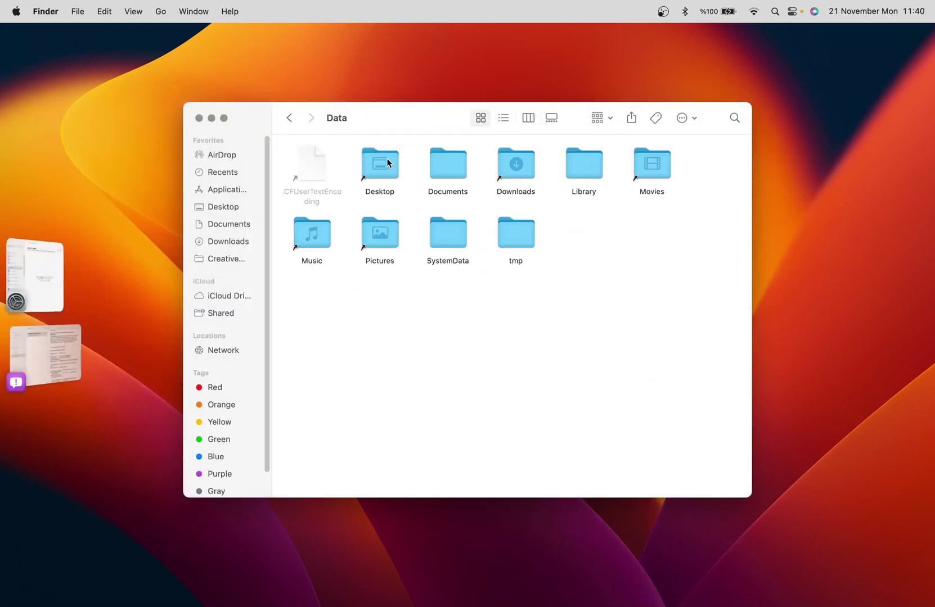
double_click(594, 164)
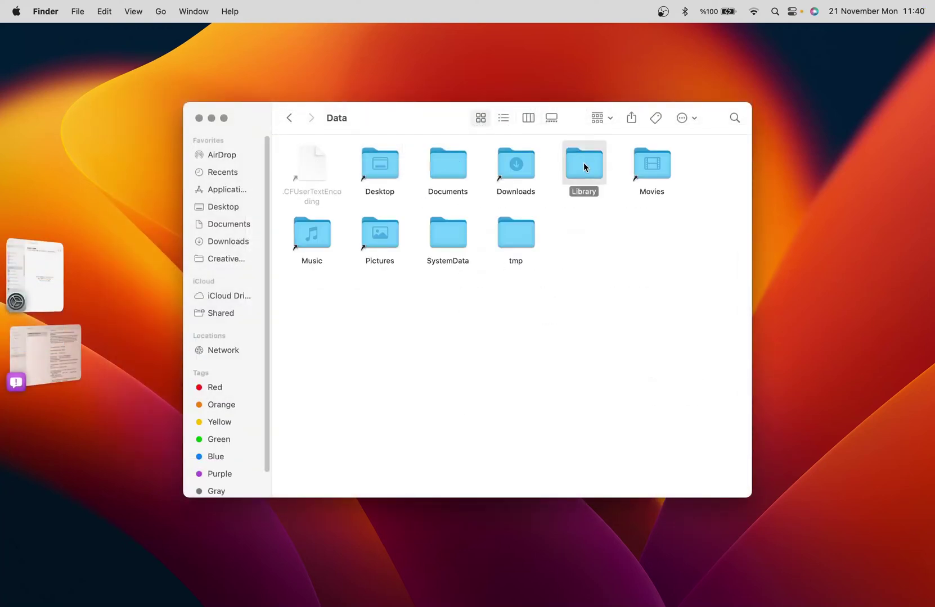
double_click(329, 432)
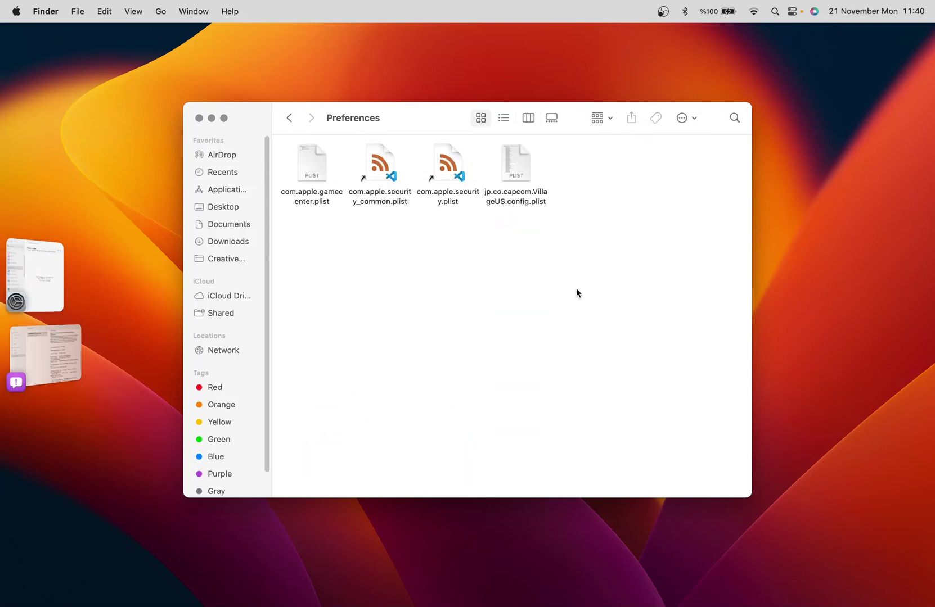
Move jp.co.capcom.VillageUS.config.plist to the Trash
left_click(535, 201)
left_click(543, 244)
right_click(533, 194)
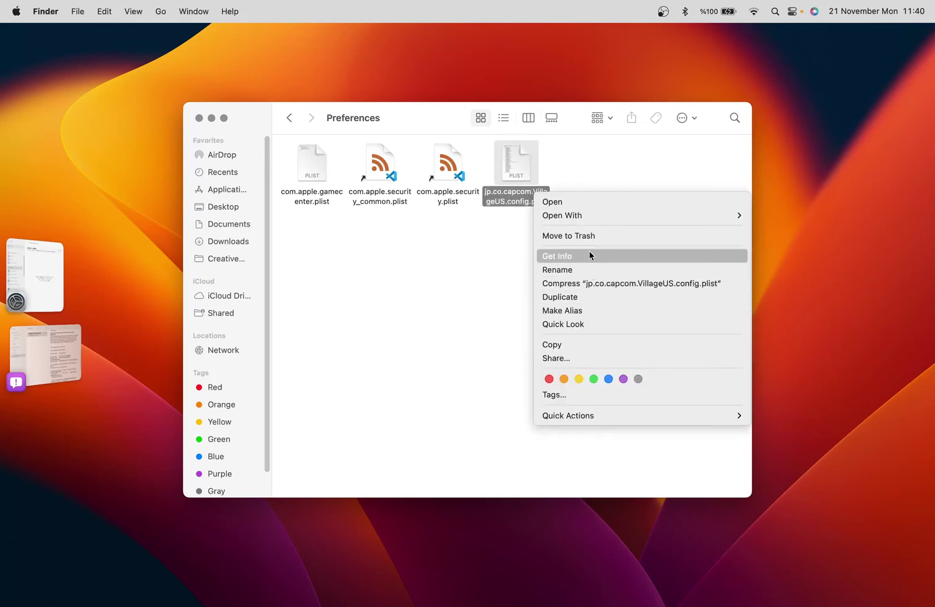
left_click(589, 235)
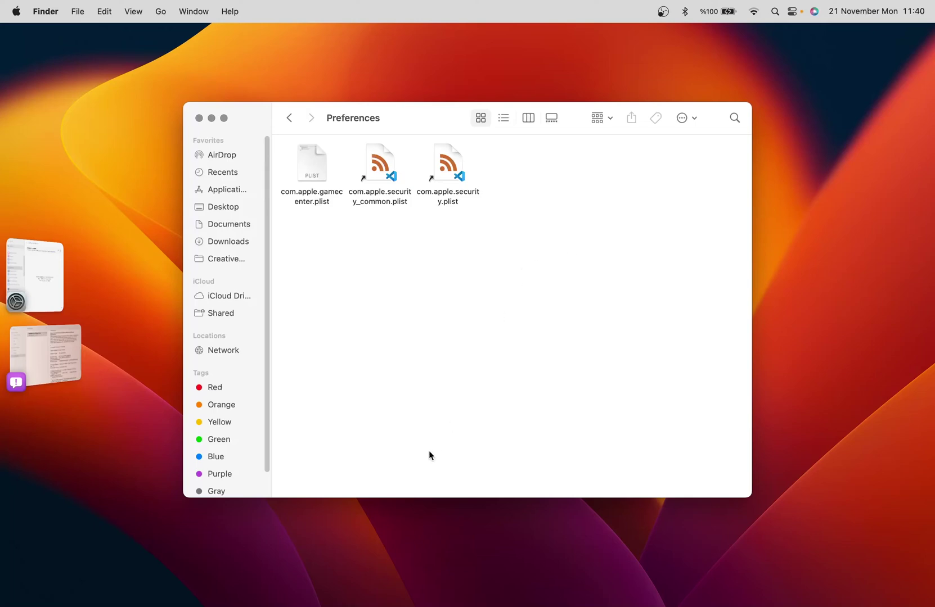
Launch Resident Evil Village from Launchpad's Games folder, reaching its autosave notice
mouse_move(386, 588)
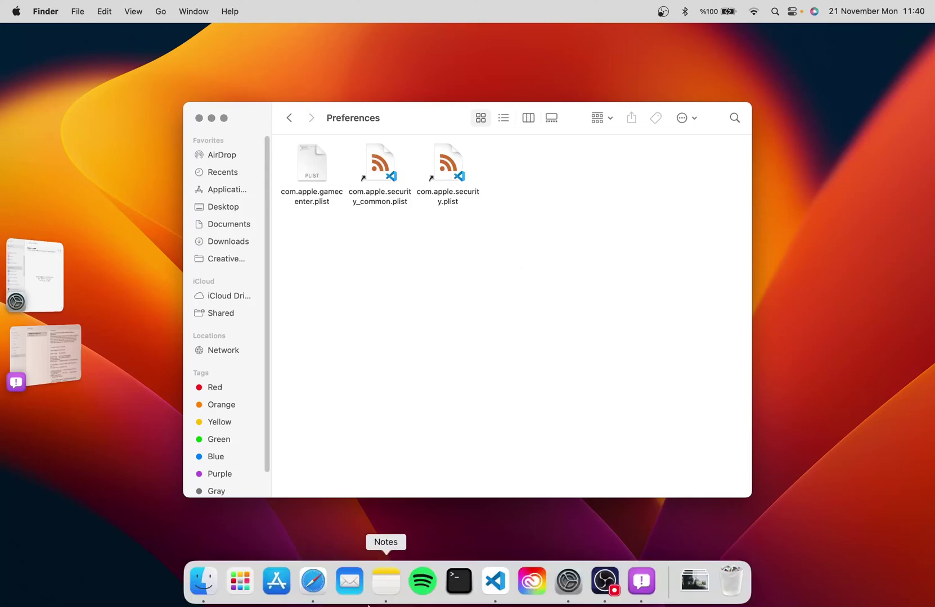
left_click(250, 584)
left_click(572, 466)
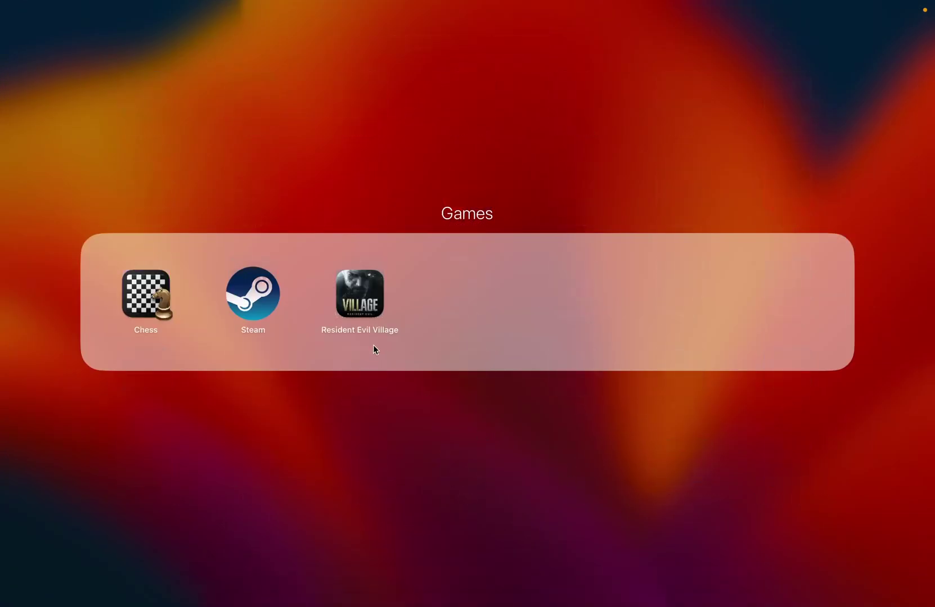
left_click(364, 306)
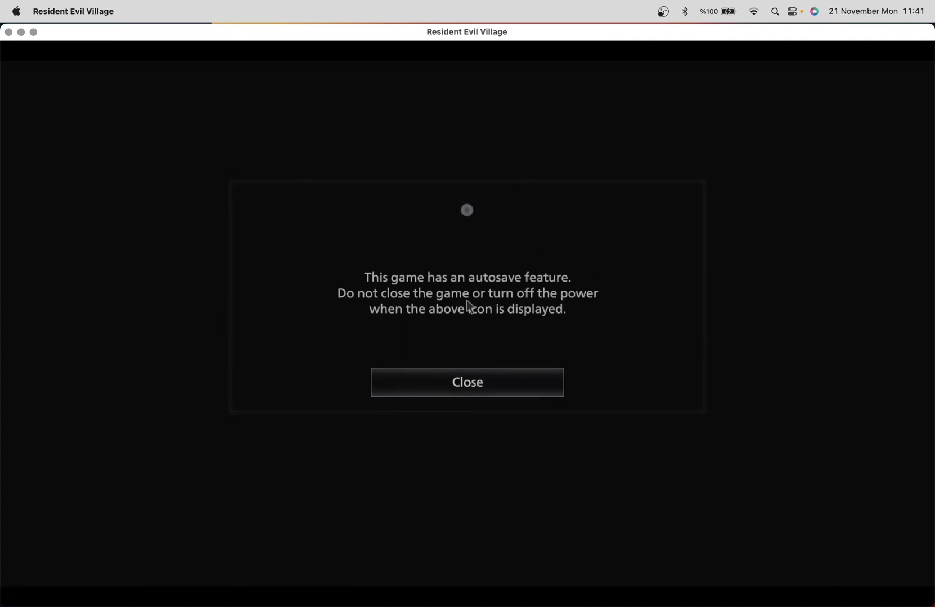
Dismiss the autosave notice, reach the main menu, and toggle full screen with Ctrl+Cmd+F
key("Return")
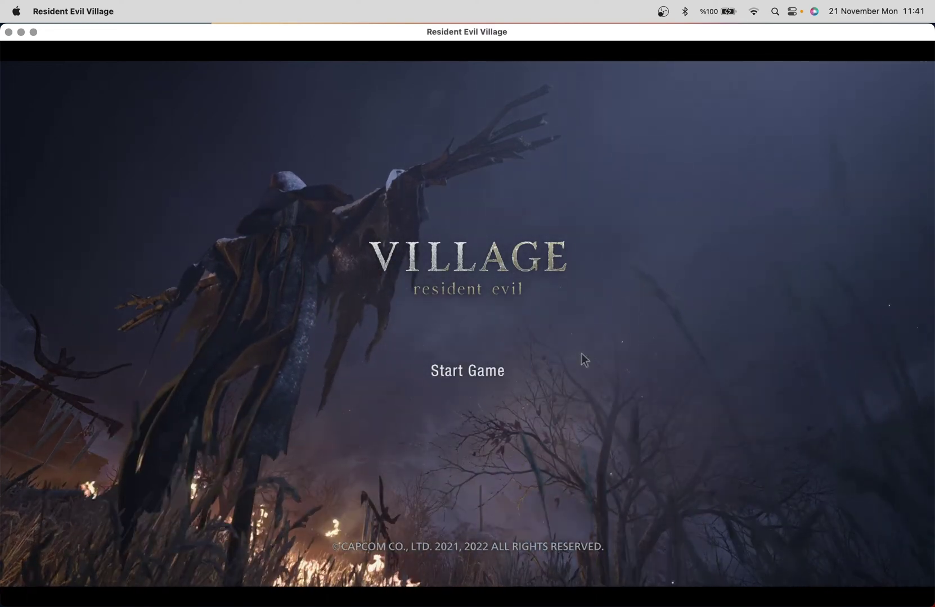
left_click(502, 371)
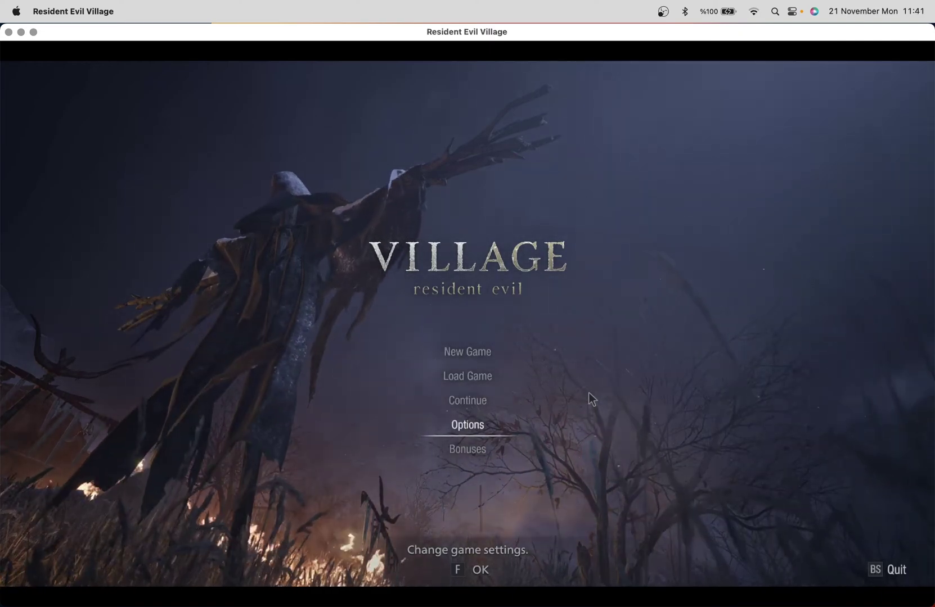
key("ctrl+super+f")
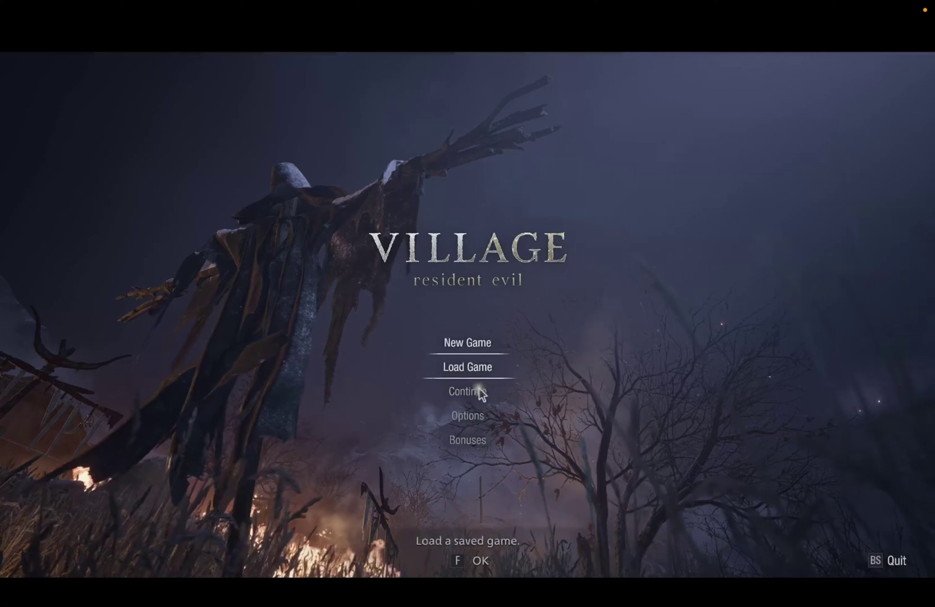
Change MetalFX Upscaling from Off to Performance under Options > Display
left_click(469, 421)
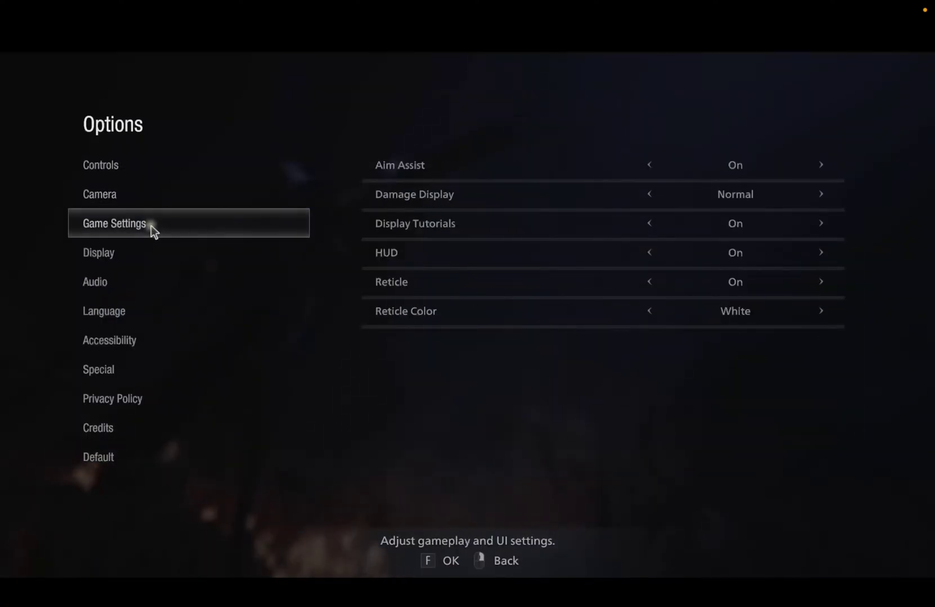
left_click(143, 252)
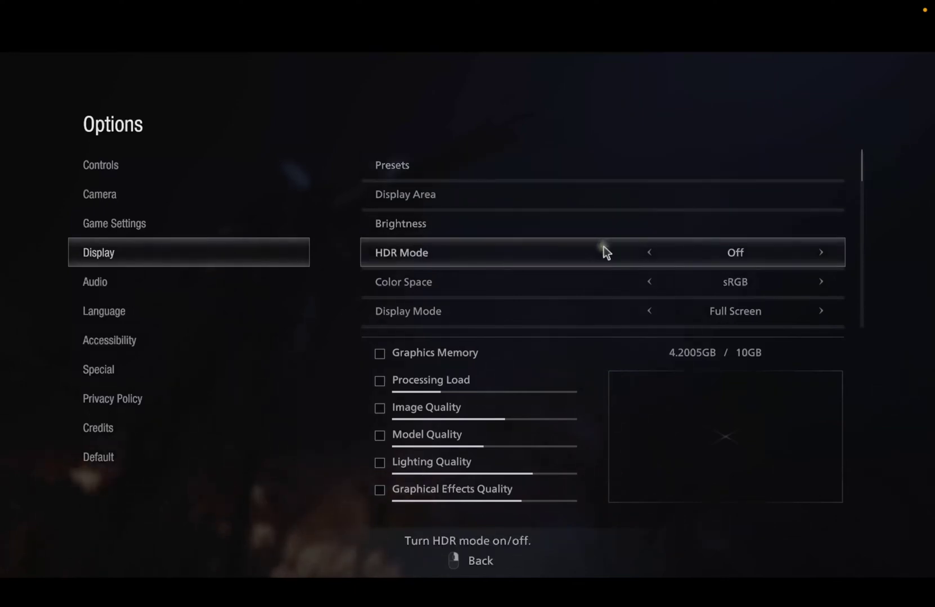
scroll(601, 245, "down", 3)
scroll(602, 244, "down", 3)
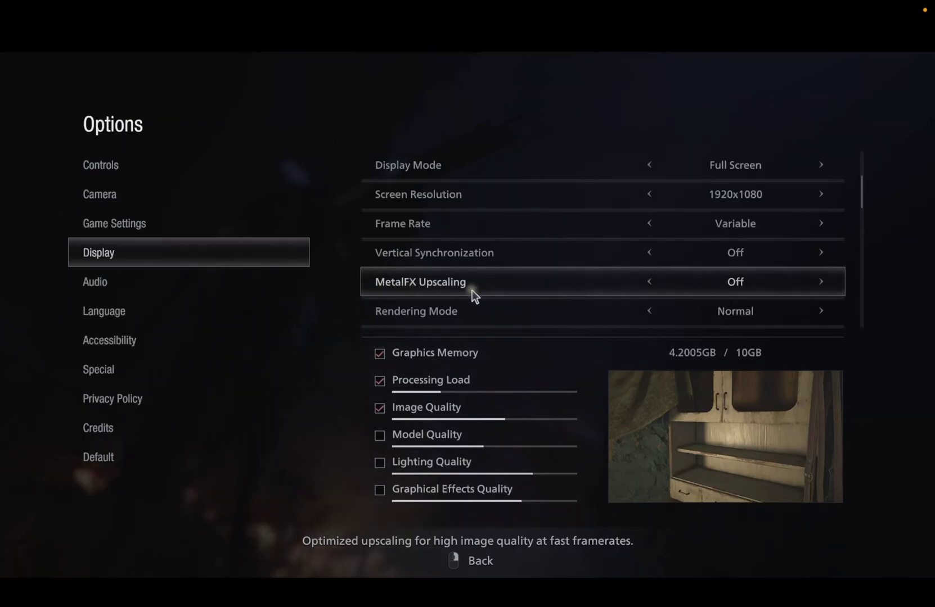
left_click(649, 282)
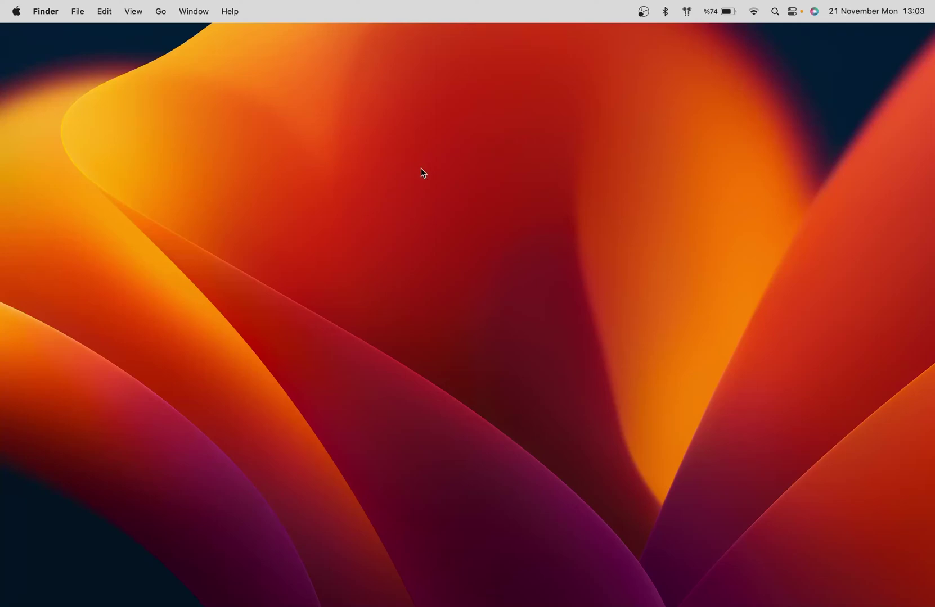
Relaunch Resident Evil Village from Launchpad's Games folder and move its window up and left
mouse_move(378, 606)
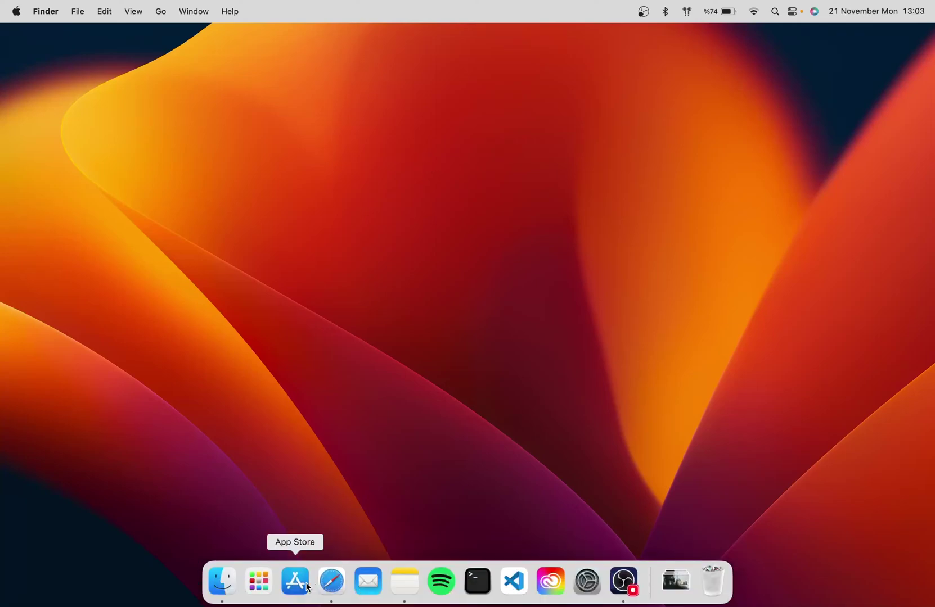
left_click(262, 587)
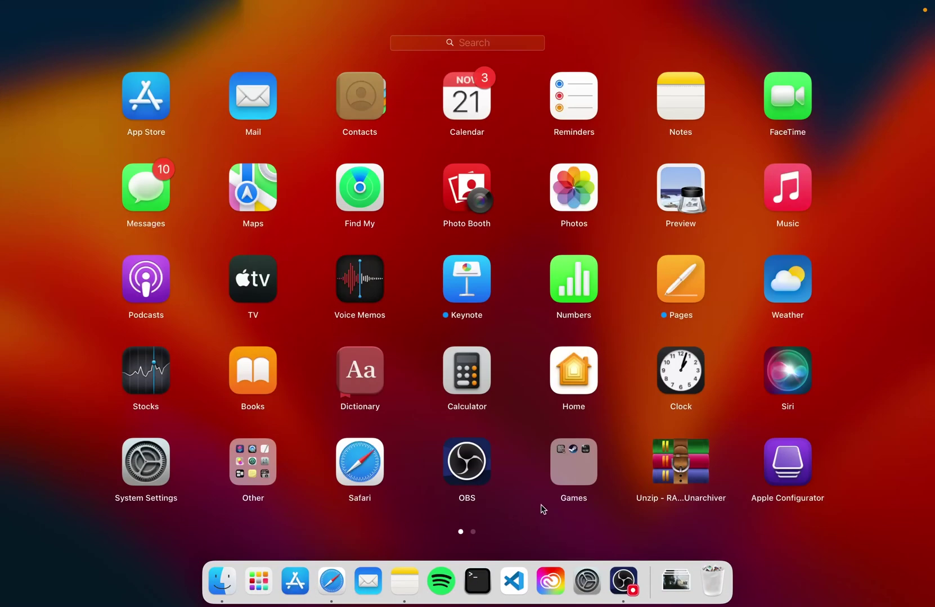
left_click(564, 479)
left_click(375, 311)
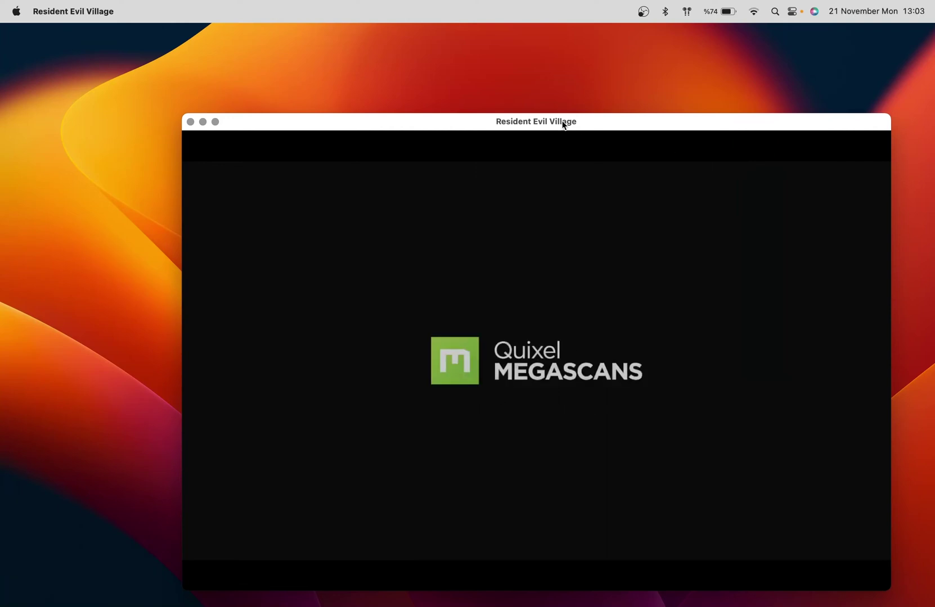
left_click_drag(561, 123, 501, 78)
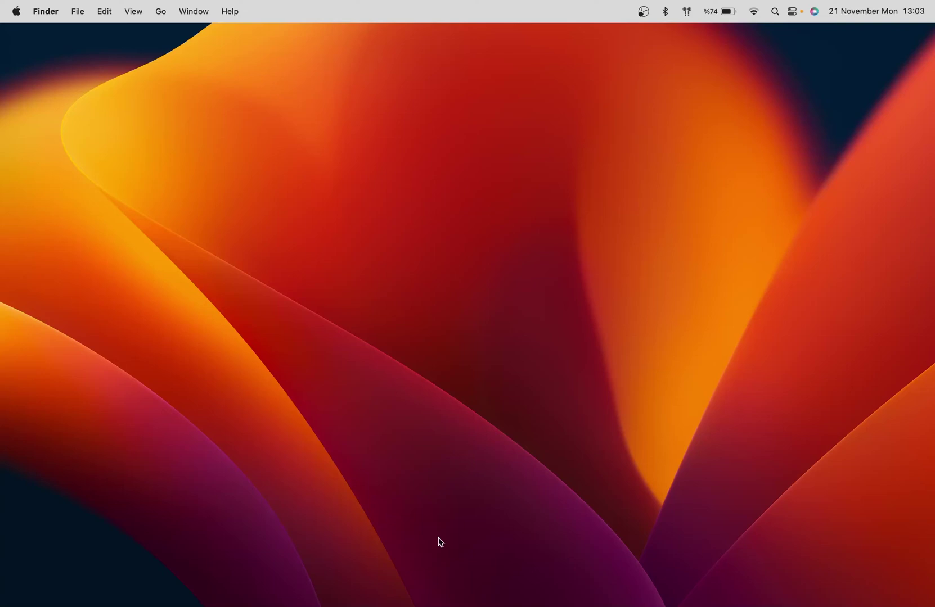
Jump to ~/Library/Containers/jp.co.capcom.VillageUS/ via Go to Folder
mouse_move(440, 604)
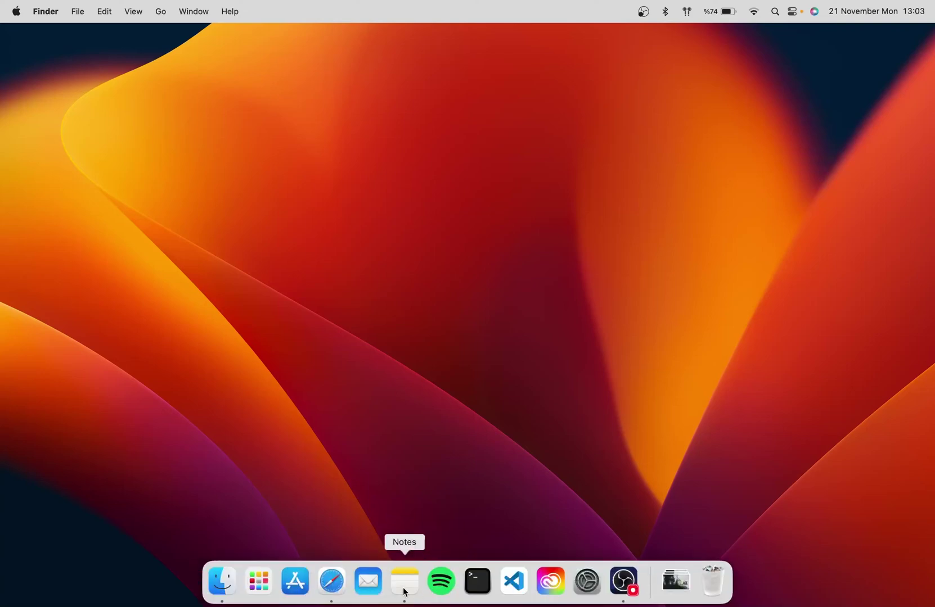
left_click(162, 13)
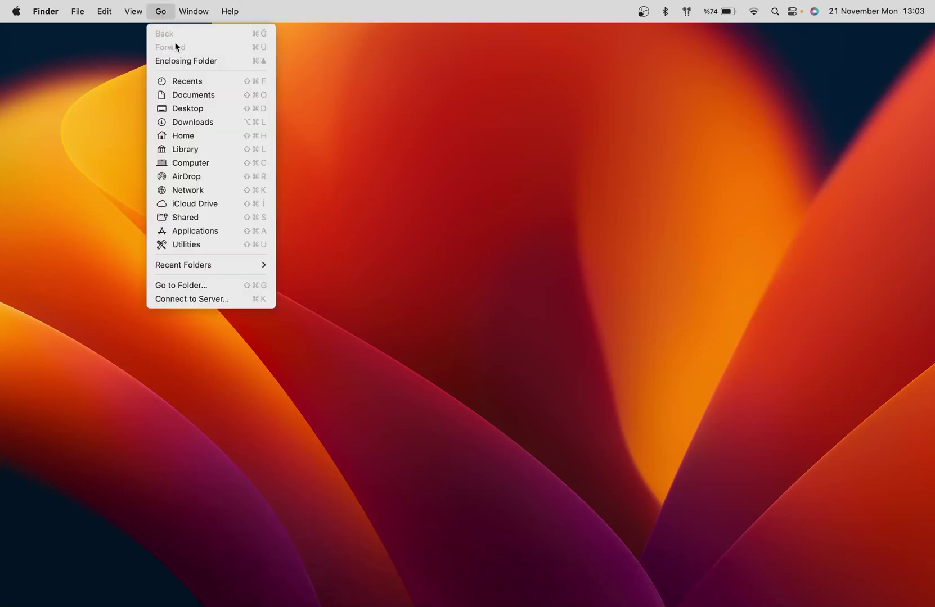
left_click(206, 281)
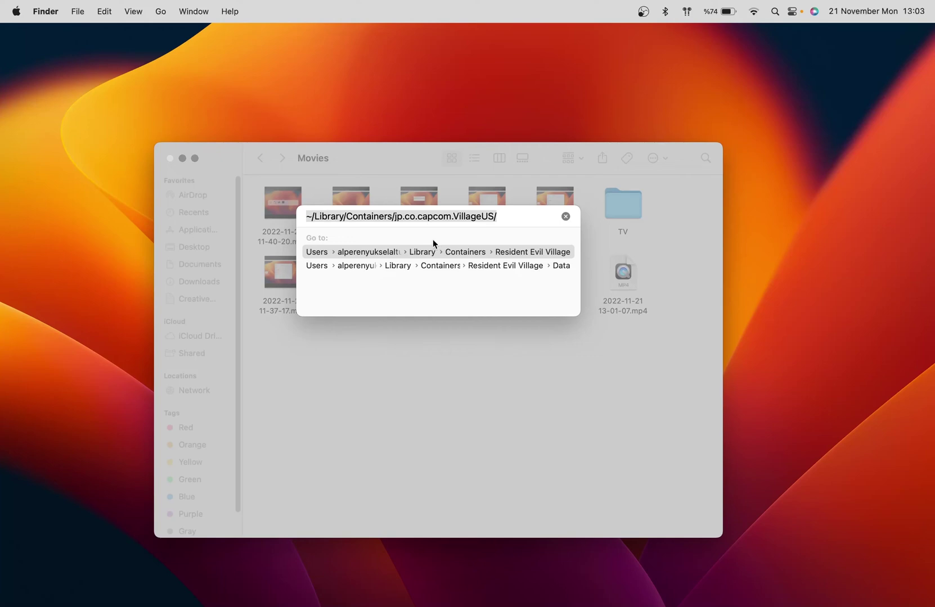
left_click(431, 251)
Open Data > Library > Preferences and drag jp.co.capcom.VillageUS.config.plist to the Trash
double_click(358, 208)
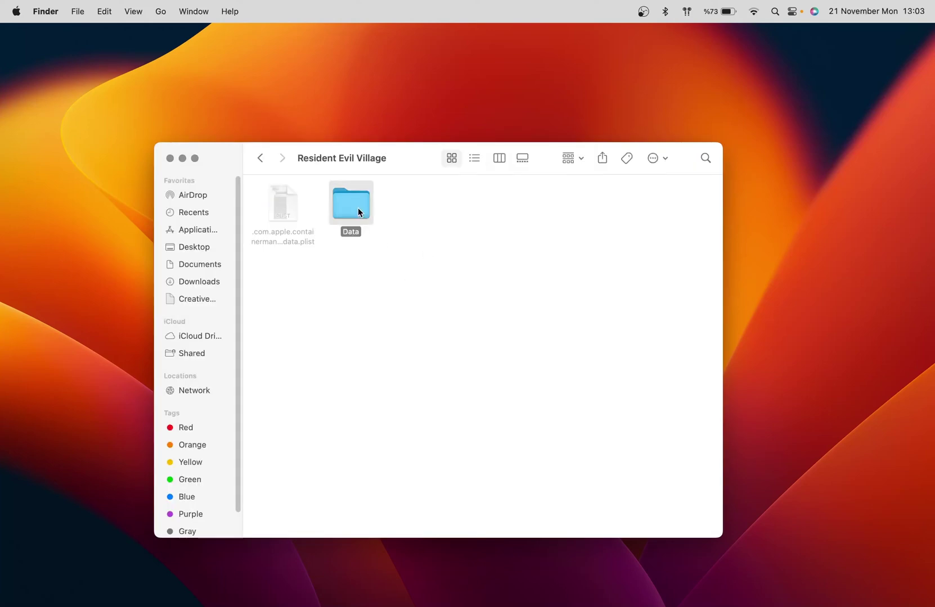
double_click(547, 212)
double_click(276, 466)
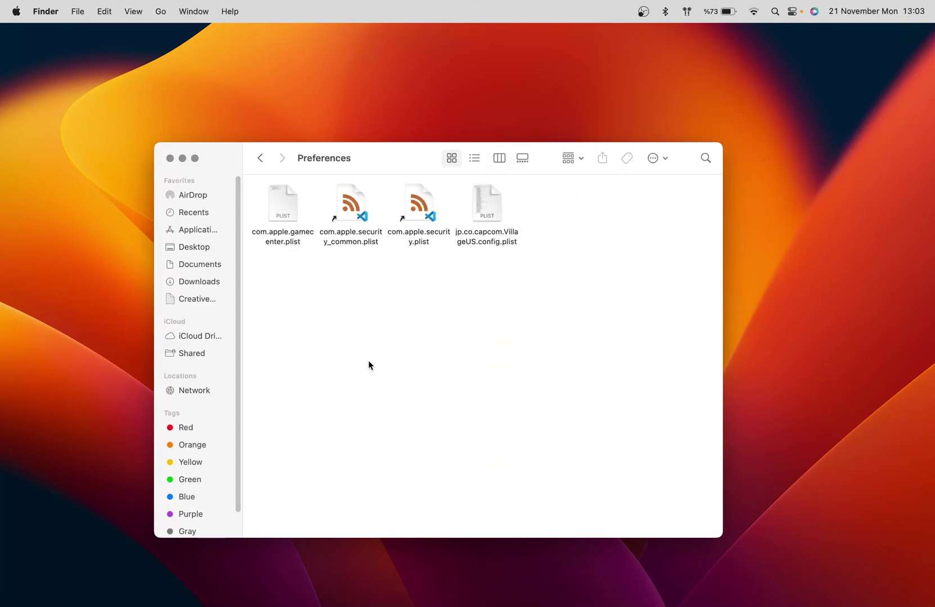
left_click(489, 215)
left_click_drag(499, 211, 727, 581)
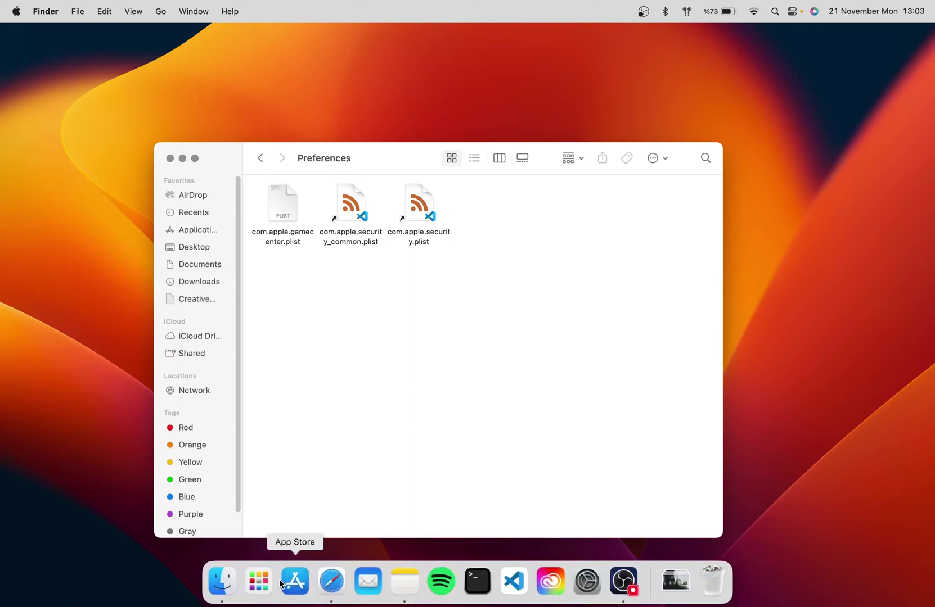
Launch Resident Evil Village from the Games folder, nudge its window, and dismiss the autosave notice
left_click(260, 581)
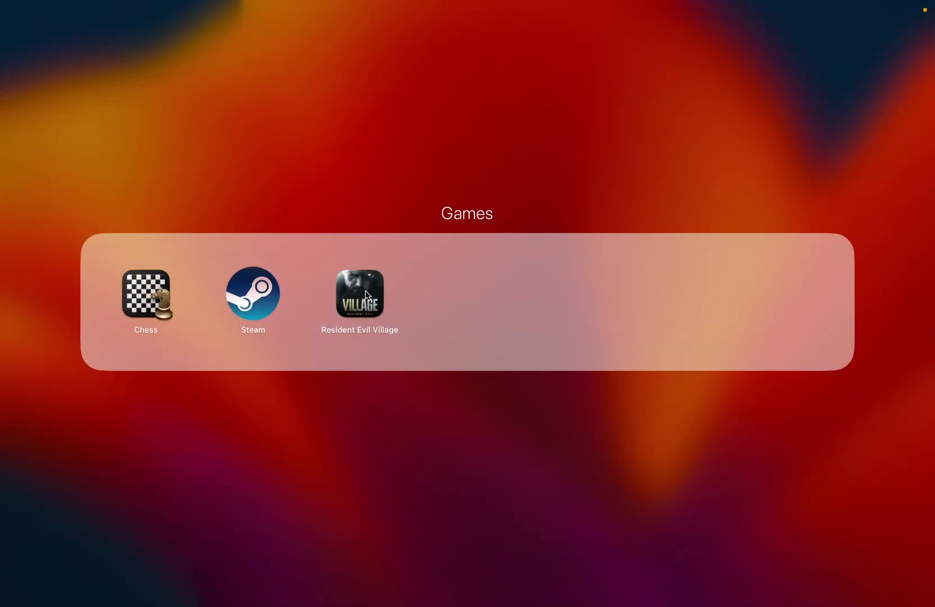
left_click(366, 291)
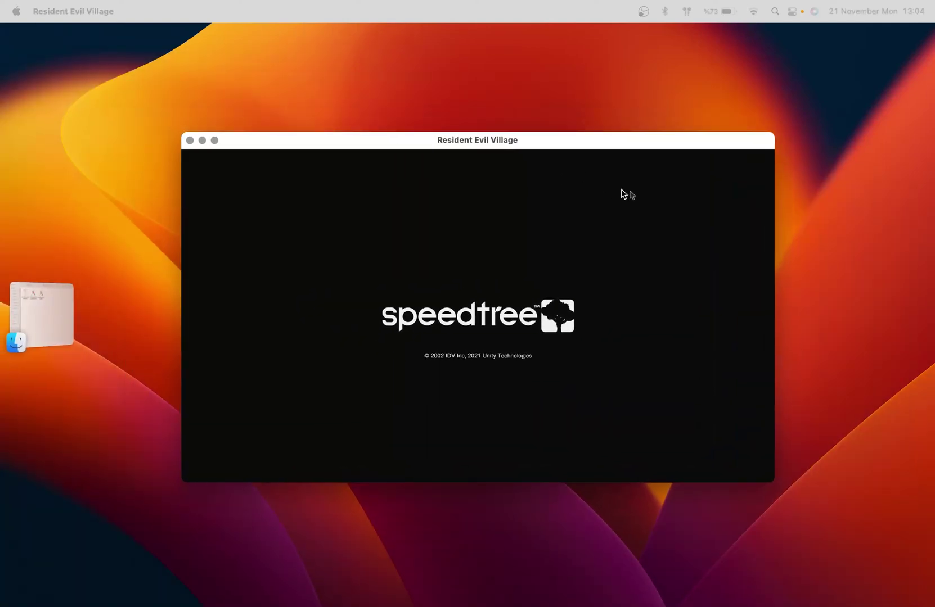
left_click_drag(515, 142, 529, 130)
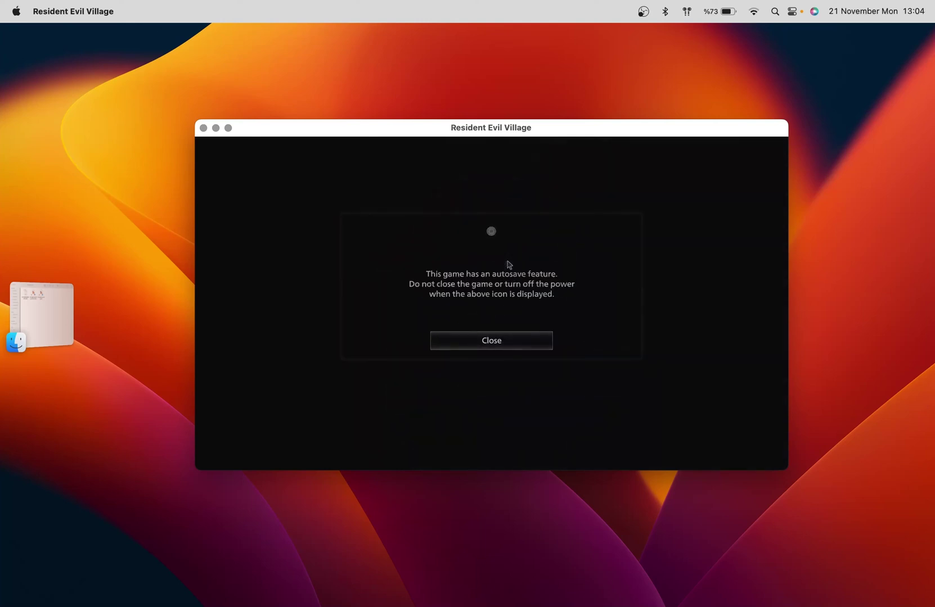
key("Return")
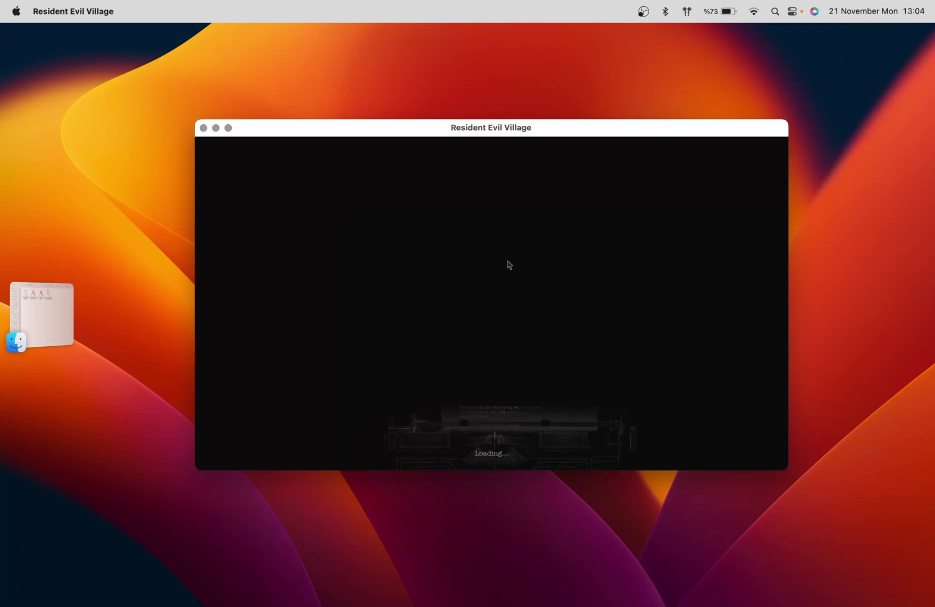